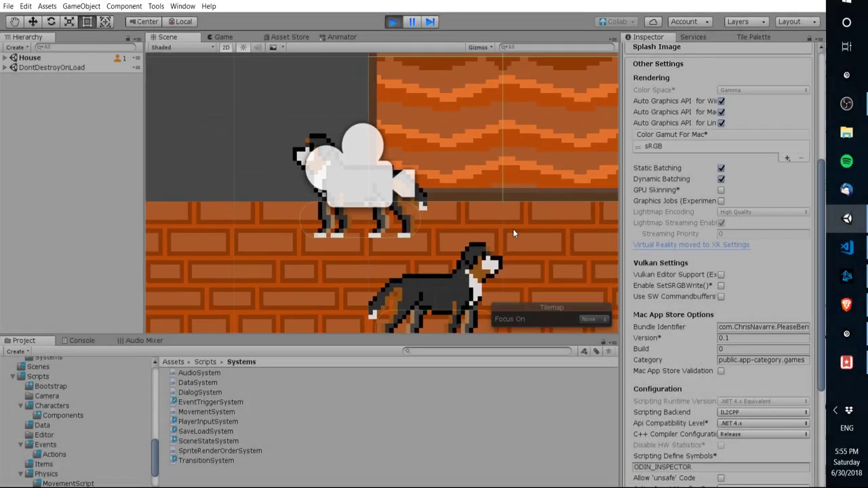
Pan the scene around the two walking dogs, then bring MovementScript.cs up in the code editor.
middle_click_drag(513, 229, 496, 215)
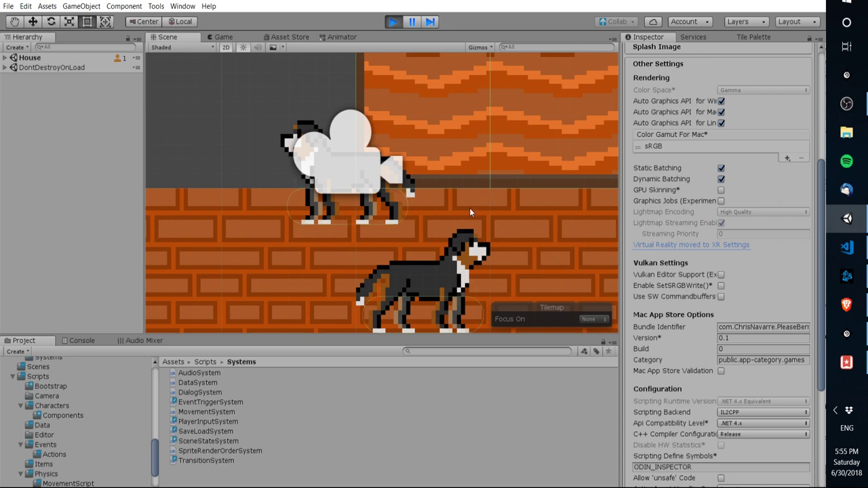
middle_click_drag(469, 207, 432, 225)
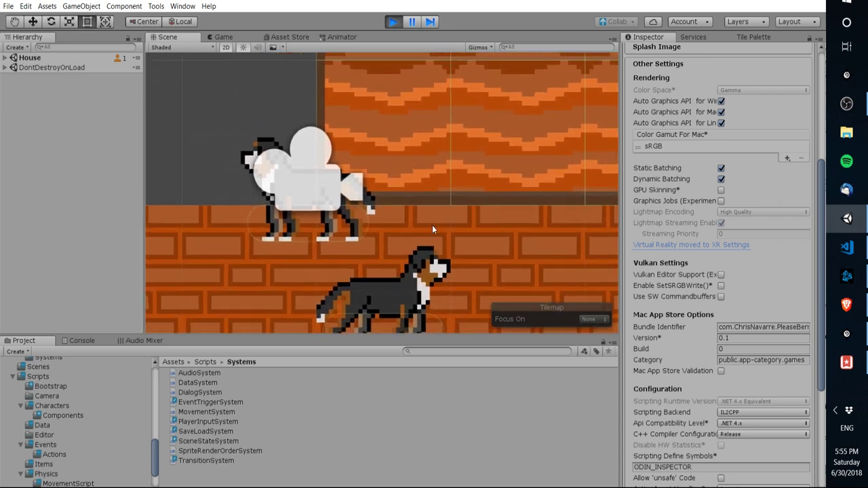
left_click(847, 247)
Inspect moveCollider, Cast, filter, hits and distance in the line 81 Cast call, then return to Unity.
left_click(410, 179)
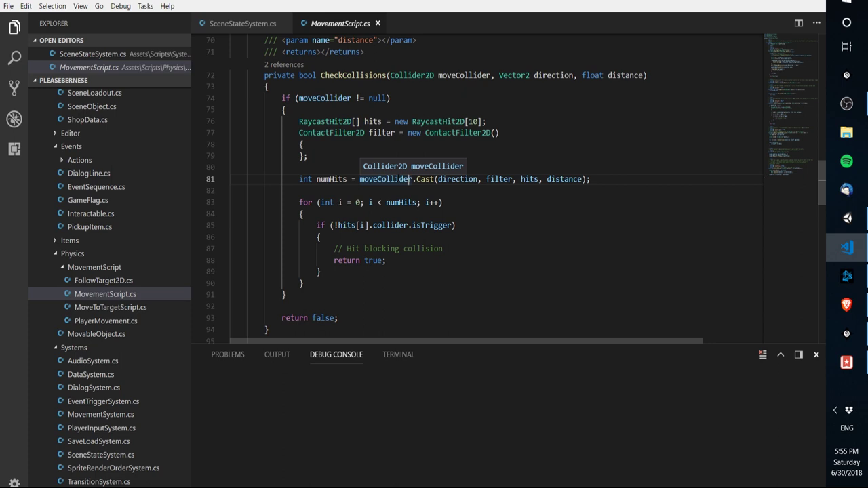
left_click(425, 179)
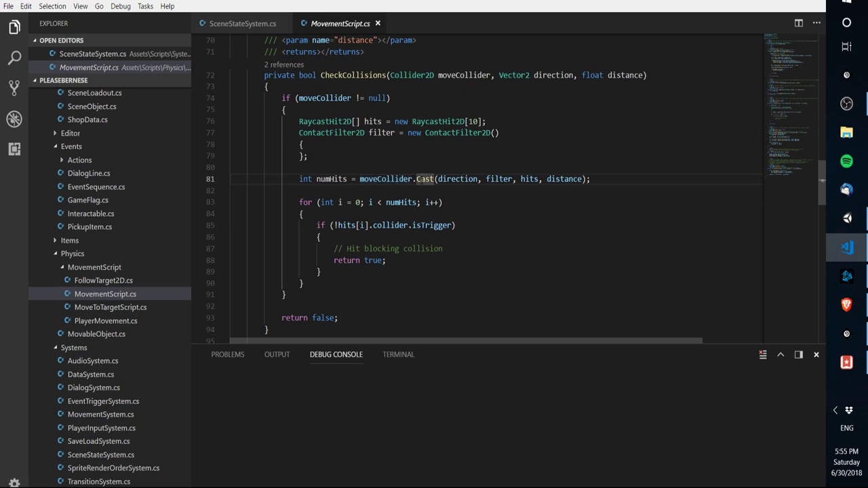
left_click(500, 179)
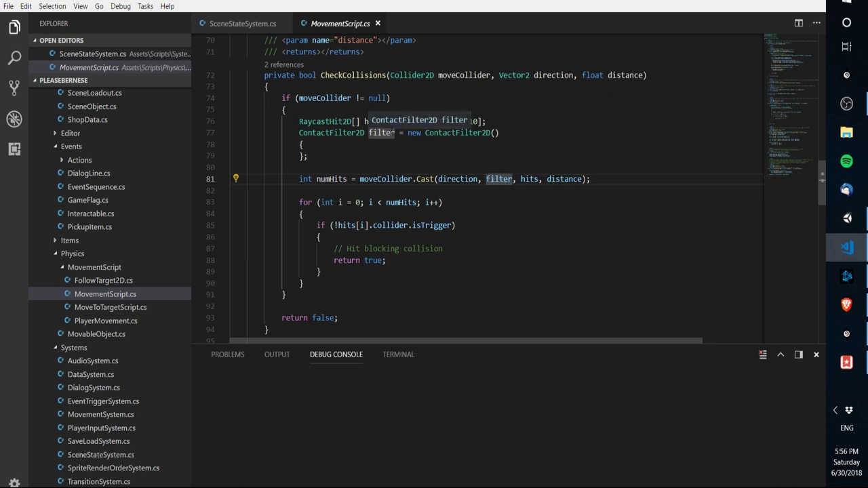
left_click(529, 180)
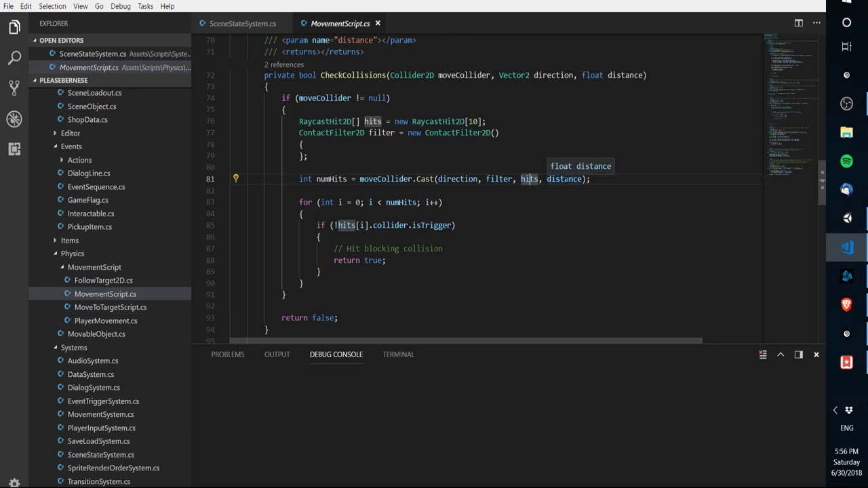
left_click(564, 179)
left_click(424, 179)
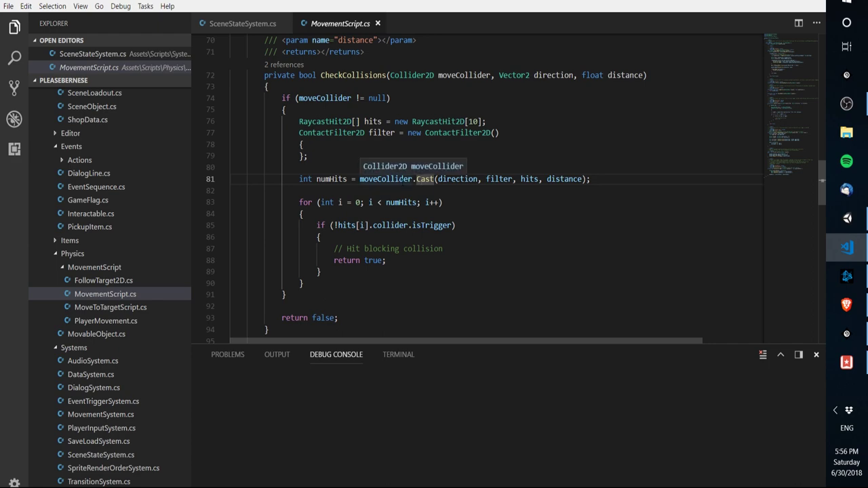
left_click(846, 218)
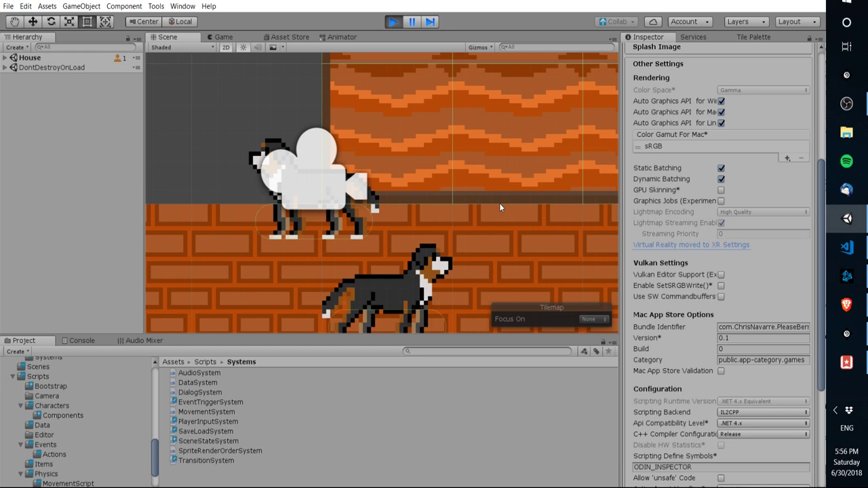
Show Player's Capsule Collider 2D: horizontal, size 0.9 × 0.25, offset Y -0.375.
middle_click_drag(470, 212, 448, 207)
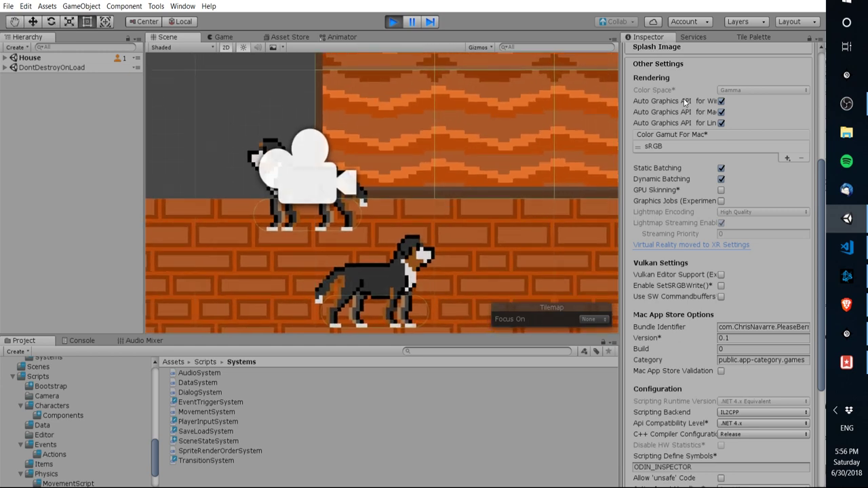
scroll(624, 109, "up", 5)
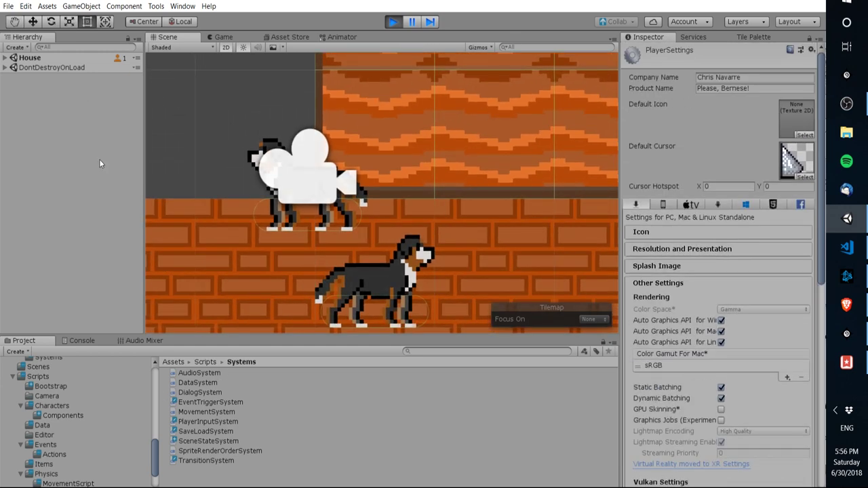
left_click(7, 58)
left_click(32, 78)
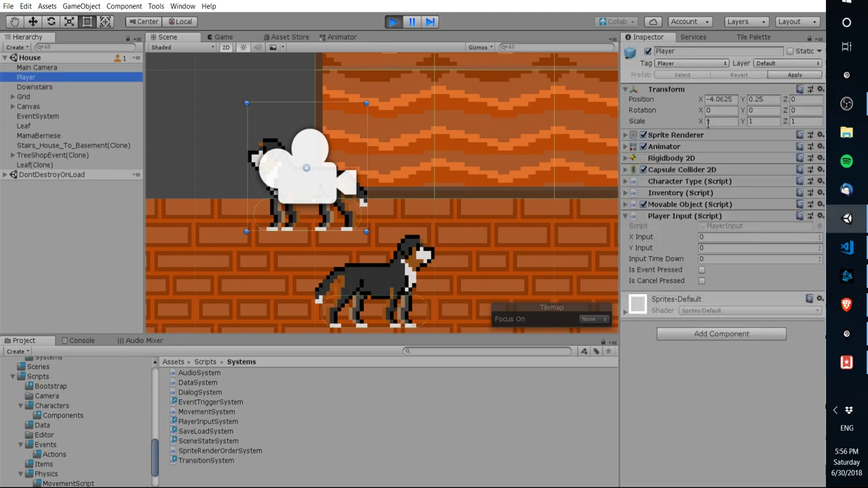
left_click(625, 169)
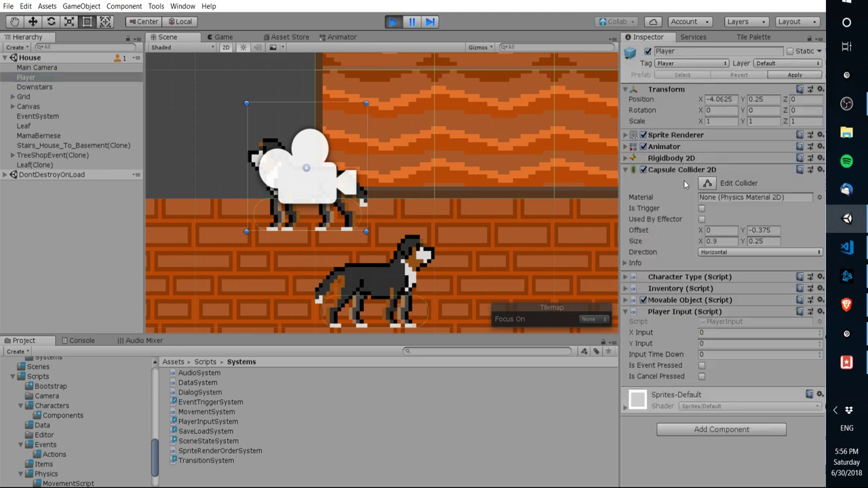
scroll(412, 167, "down", 2)
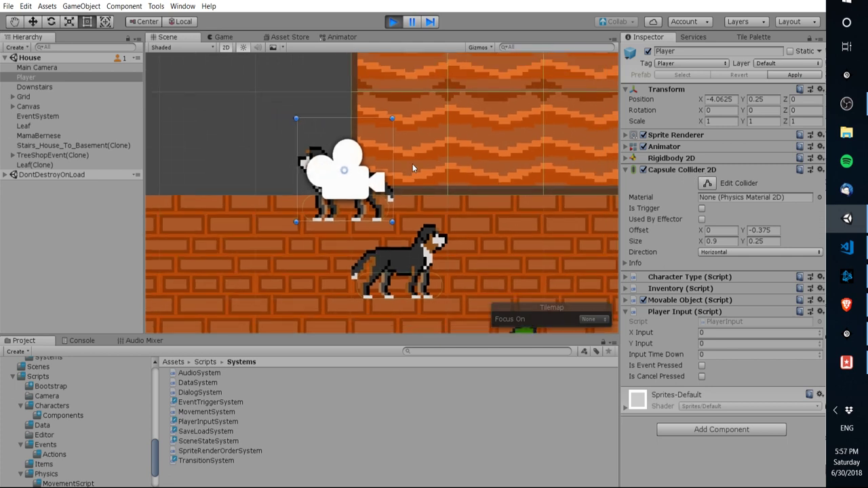
middle_click_drag(461, 242, 434, 218)
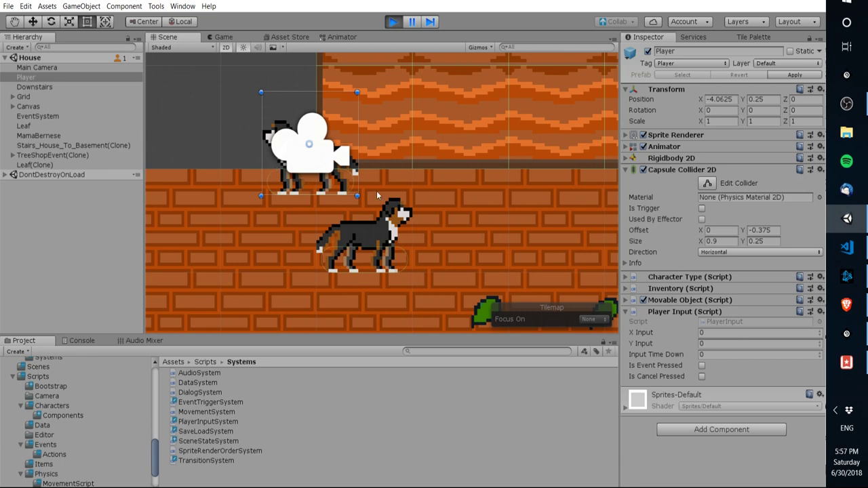
Switch to VS Code and show the Cast method signature on line 81.
key("alt+Tab")
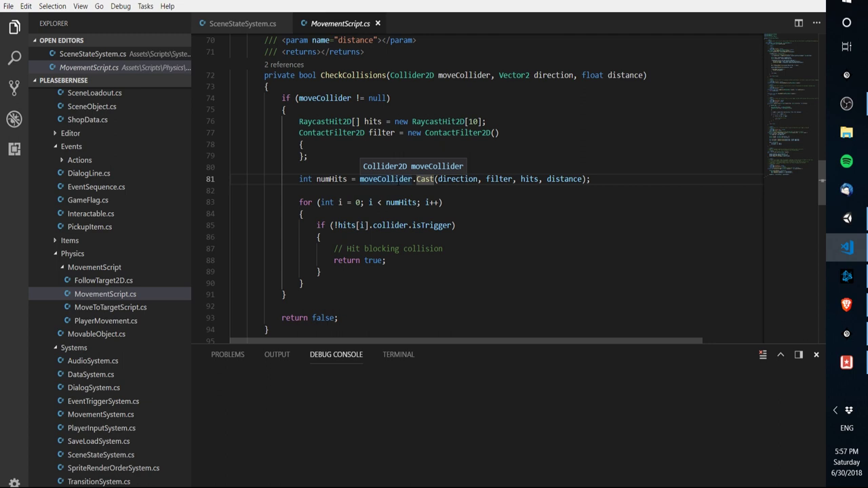
mouse_move(425, 179)
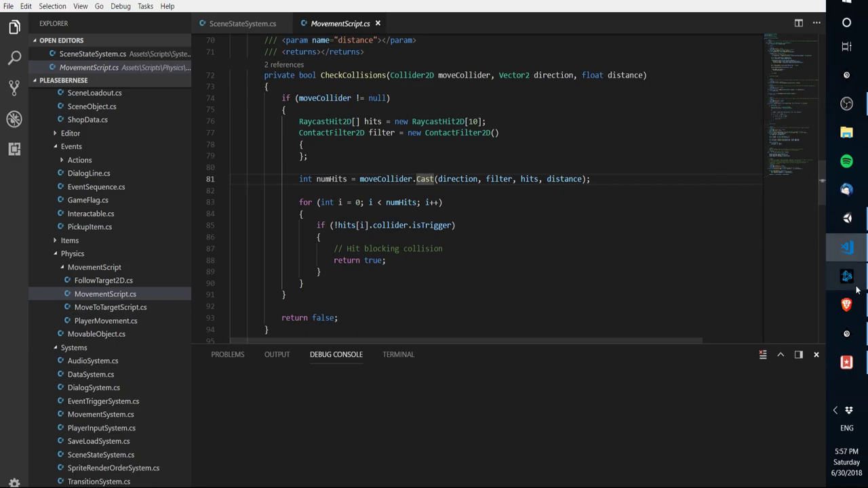
Return to Unity and zoom the Scene view in on the two dogs.
left_click(849, 228)
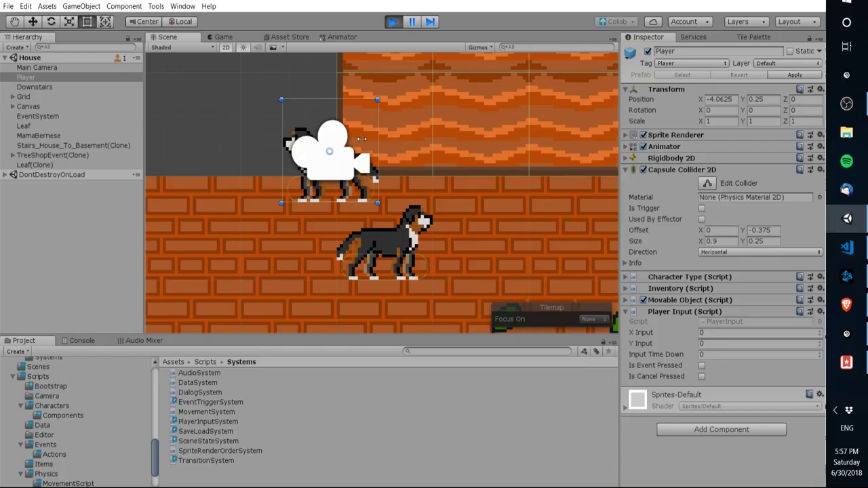
scroll(397, 136, "up", 4)
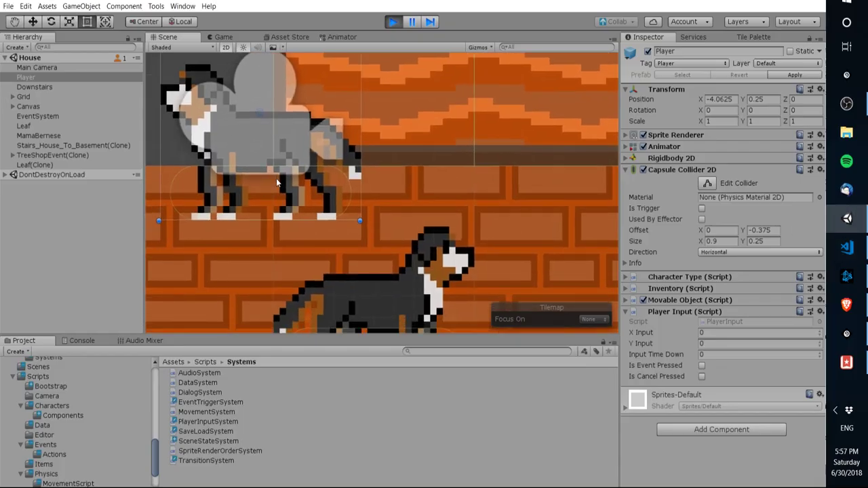
middle_click_drag(276, 169, 344, 205)
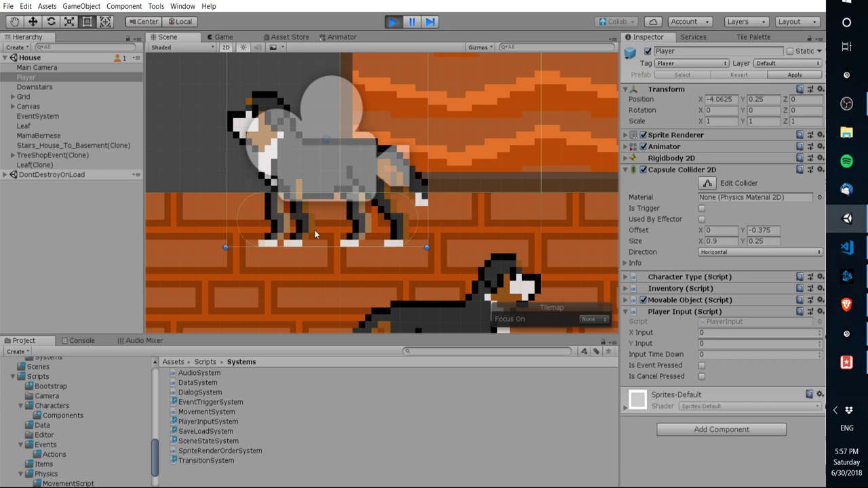
scroll(318, 205, "down", 2)
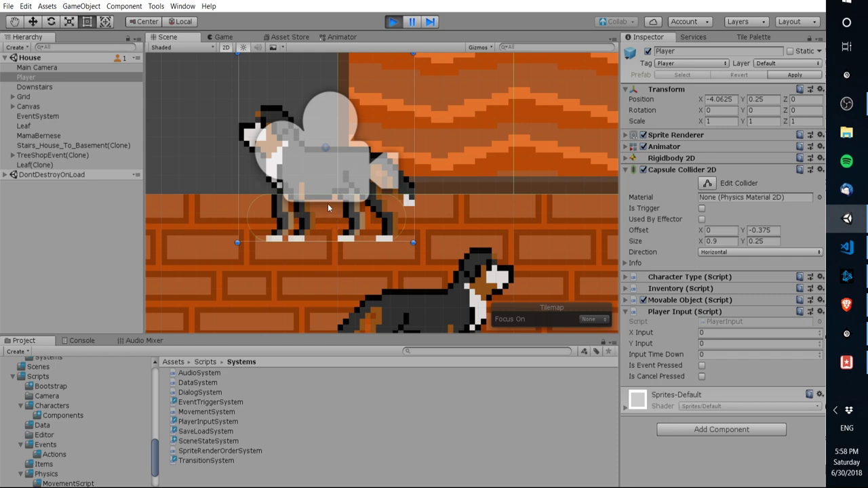
scroll(327, 207, "up", 3)
scroll(359, 228, "up", 3)
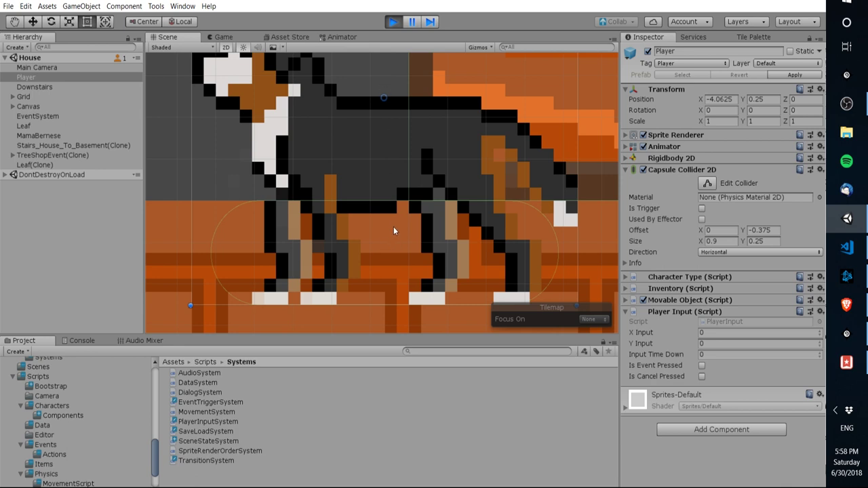
scroll(393, 227, "down", 3)
scroll(452, 138, "up", 2)
scroll(405, 149, "down", 3)
Frame the Player dog's flat capsule collider gizmo around its legs.
middle_click_drag(453, 139, 335, 149)
scroll(335, 148, "up", 1)
scroll(347, 155, "up", 4)
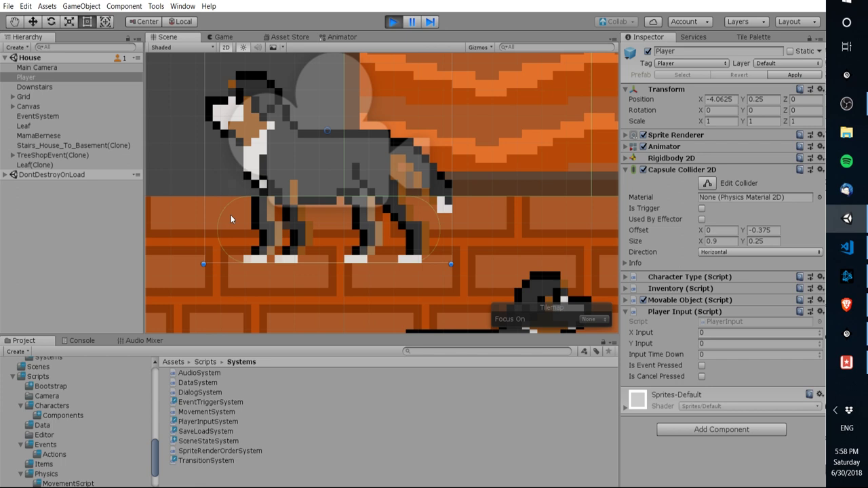
middle_click_drag(343, 197, 367, 282)
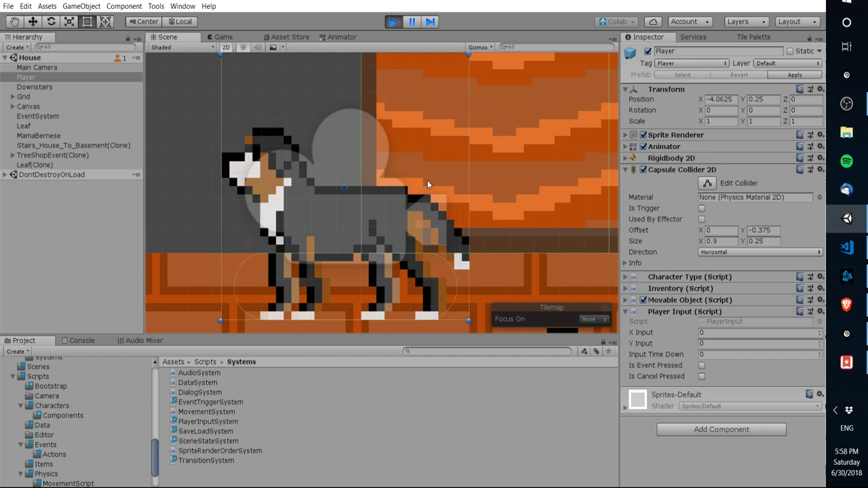
scroll(431, 176, "down", 5)
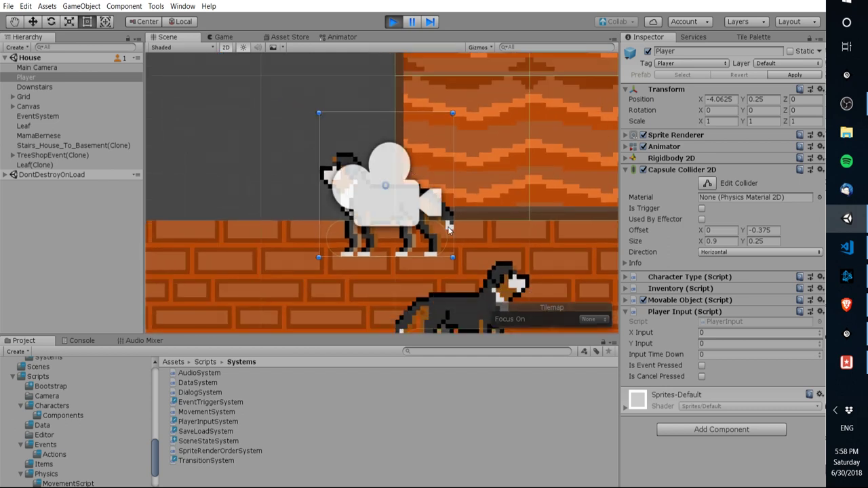
middle_click_drag(467, 151, 491, 155)
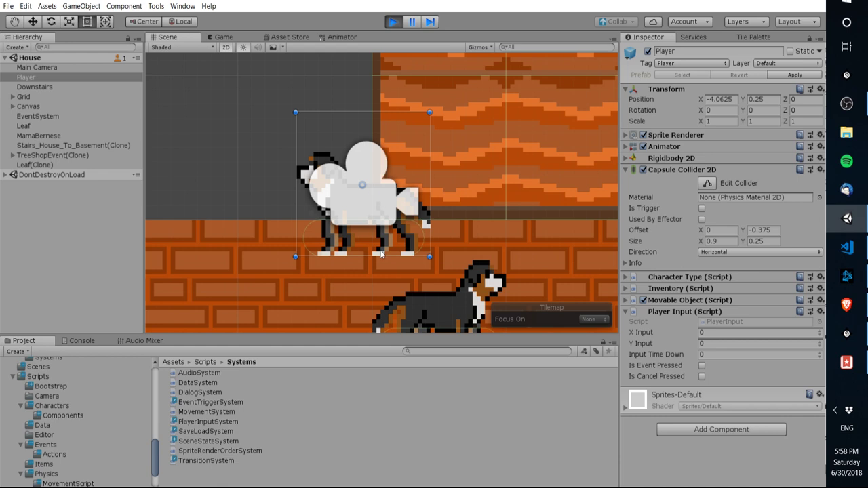
scroll(400, 199, "down", 2)
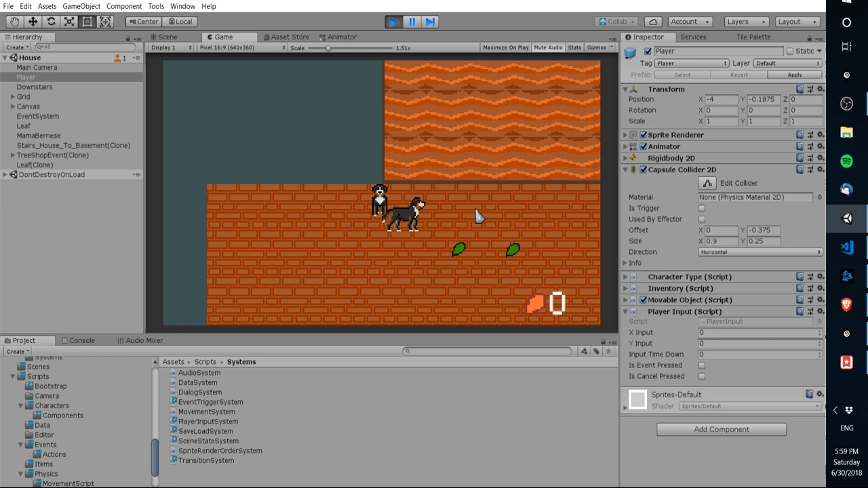
Walk the player dog up toward the wall, checking it briefly in the Scene view.
key("Up")
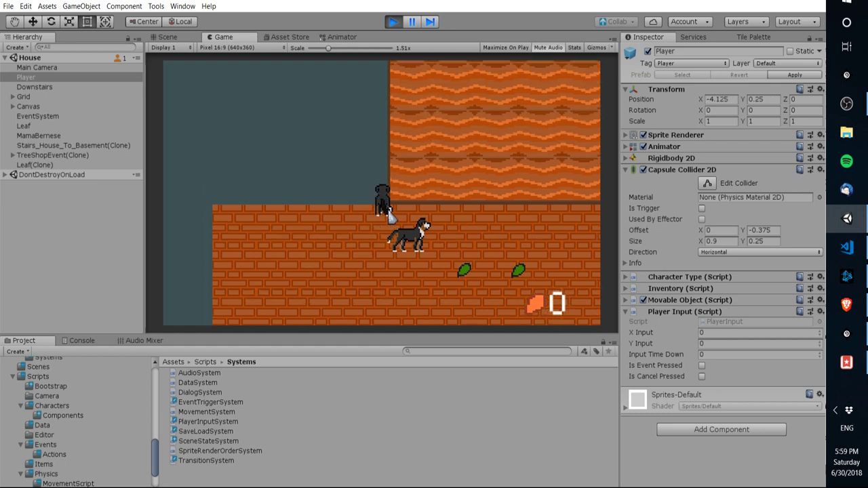
key("Up")
left_click(167, 38)
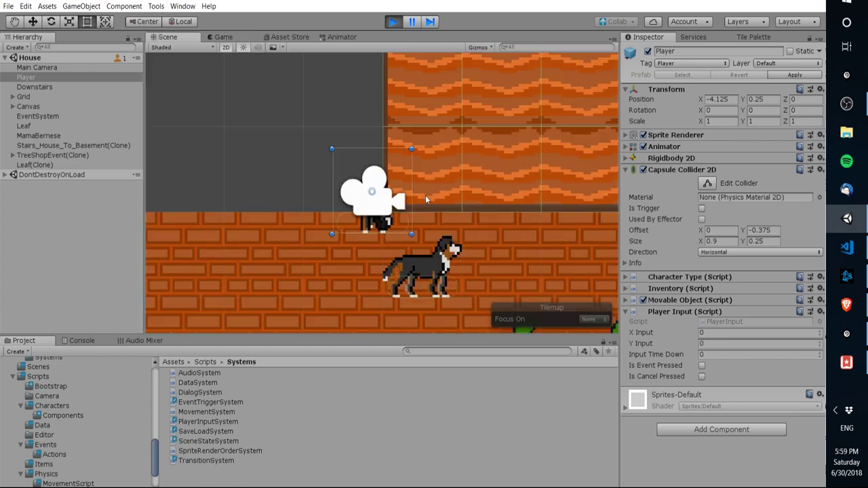
scroll(425, 195, "up", 5)
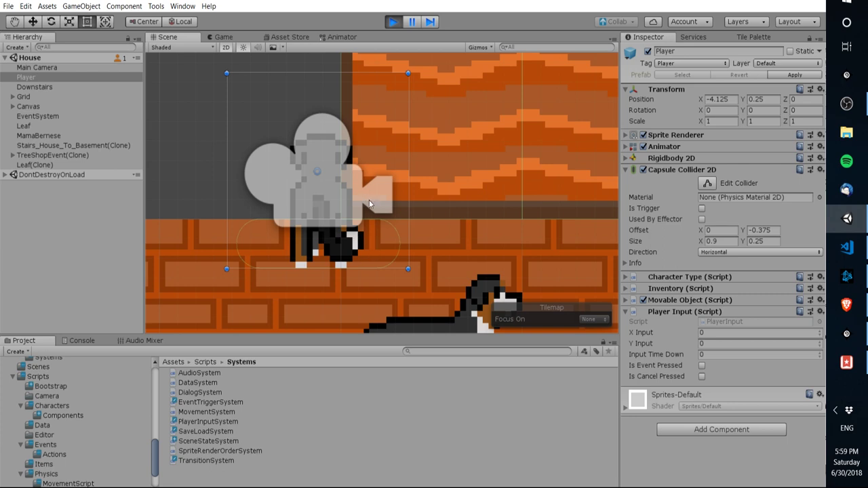
left_click(237, 39)
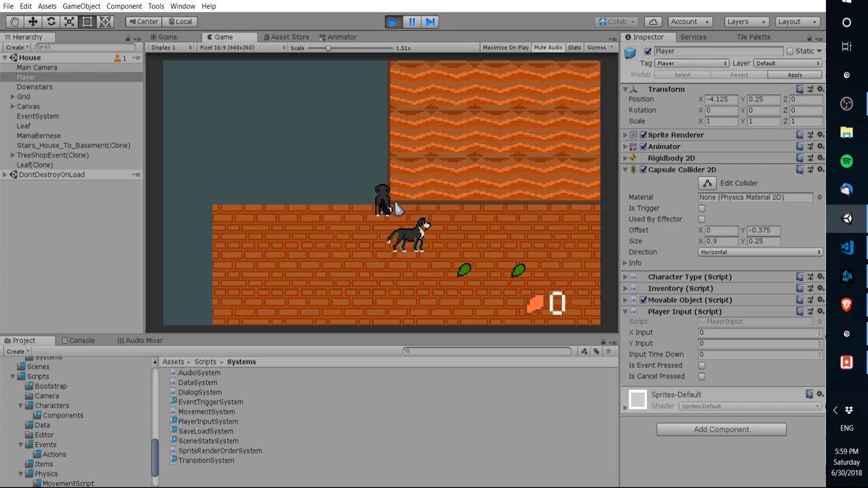
Move the dog left, down across the floor, then right to -0.875, -0.125 near the autumn tree.
key("Left")
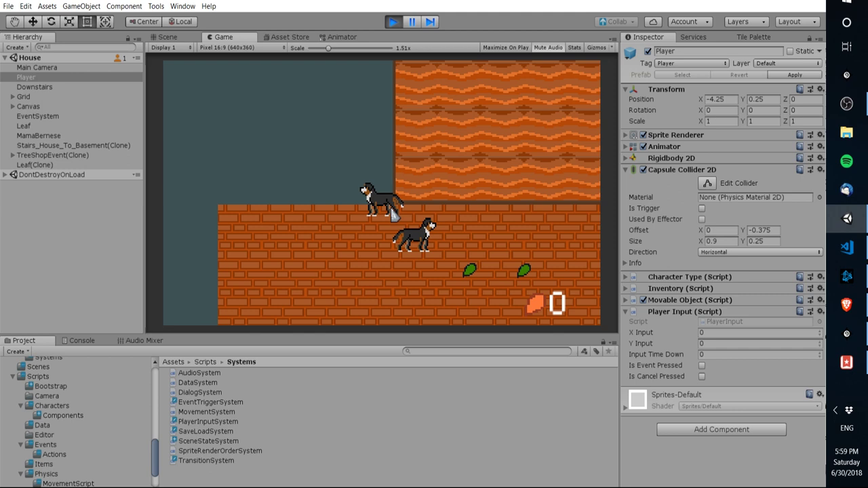
key("Up")
key("Down")
key("Right")
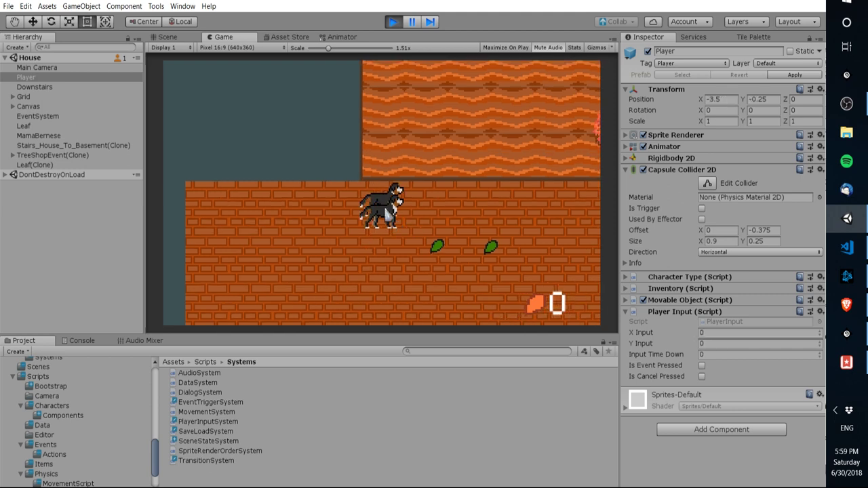
key("Left")
key("Down")
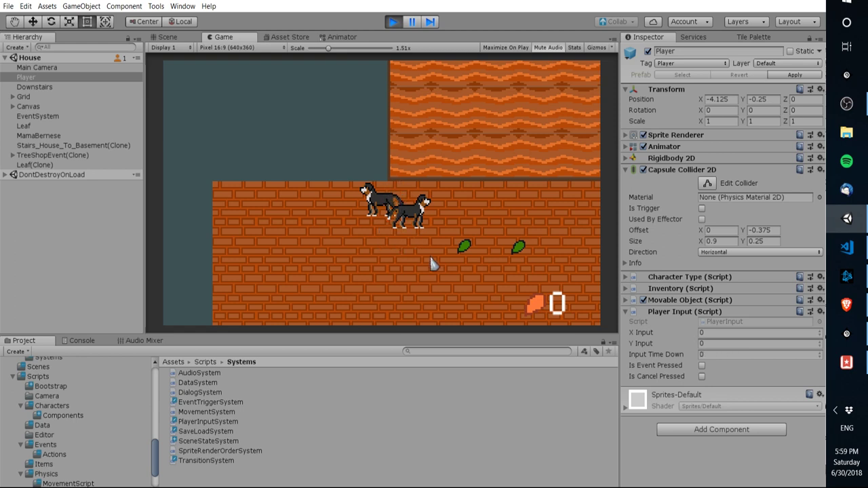
key("Right")
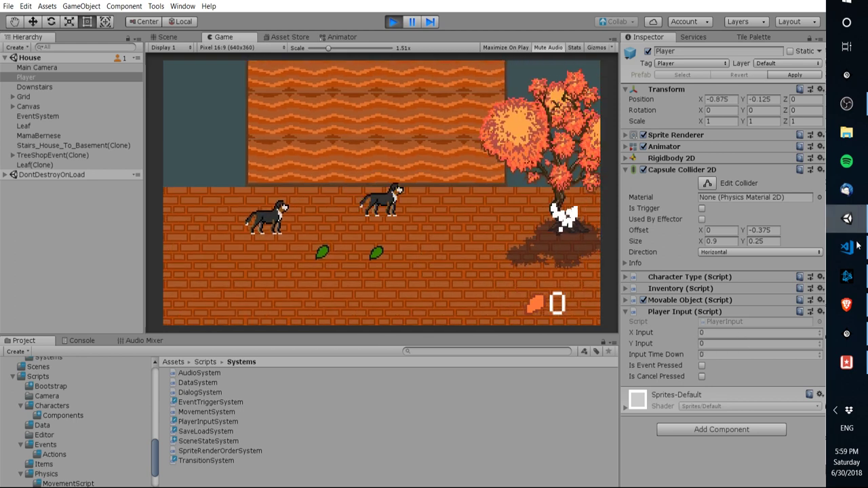
left_click(847, 246)
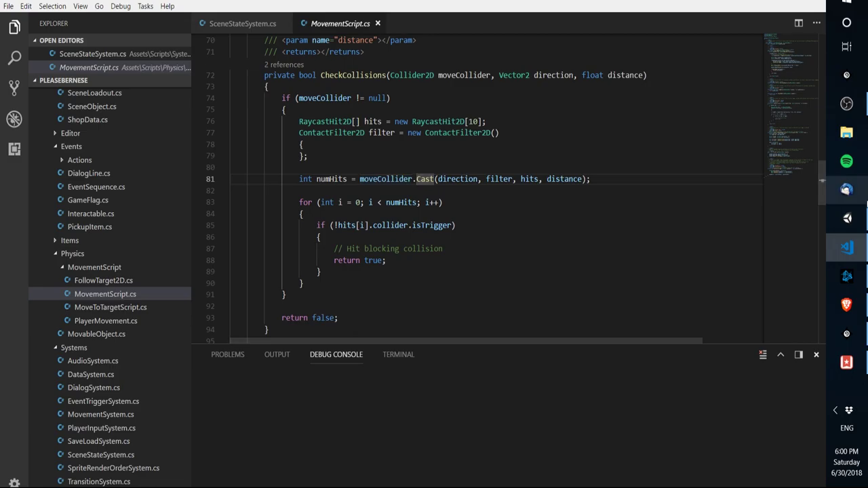
left_click(860, 219)
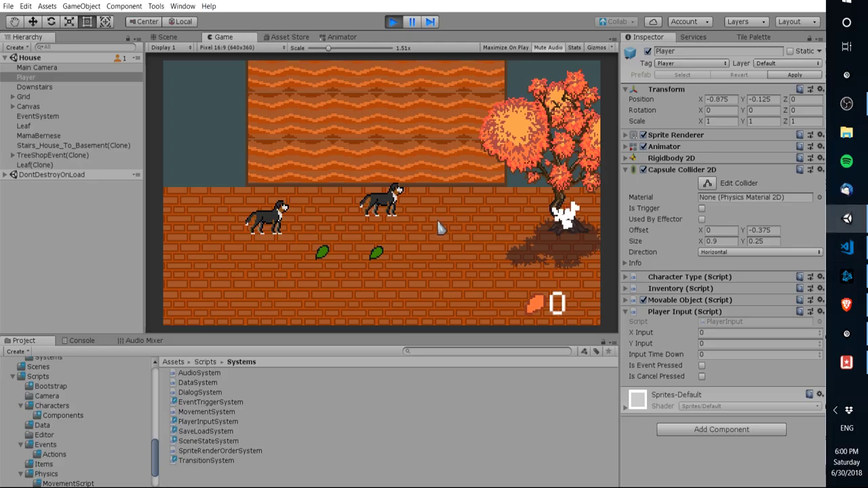